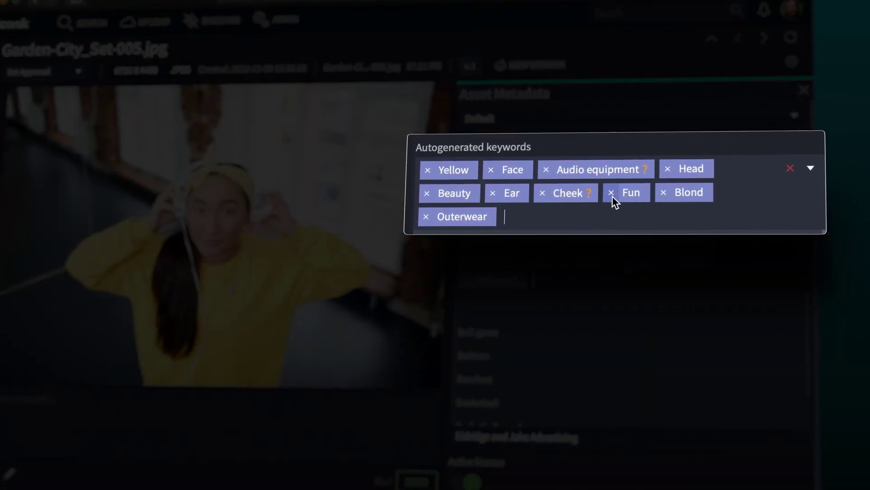
- Remove the Cheek keyword from the photo and approve the suggested Audio equipment keyword
left_click(544, 194)
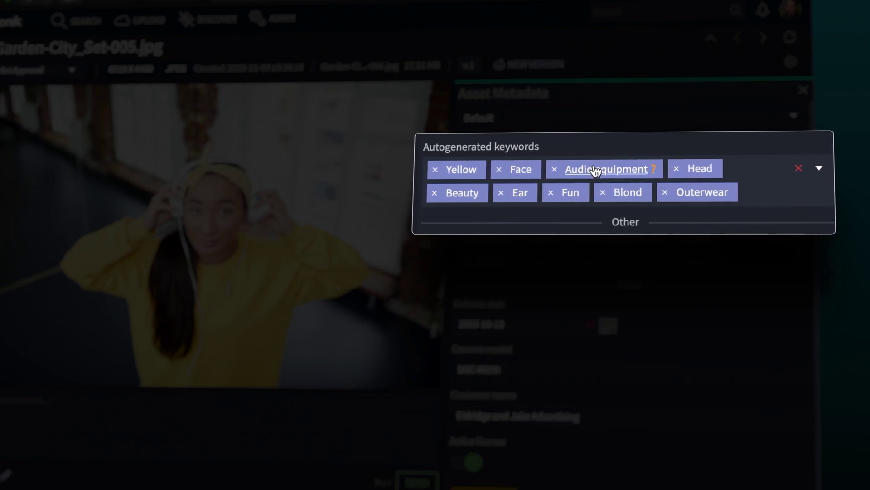
left_click(597, 170)
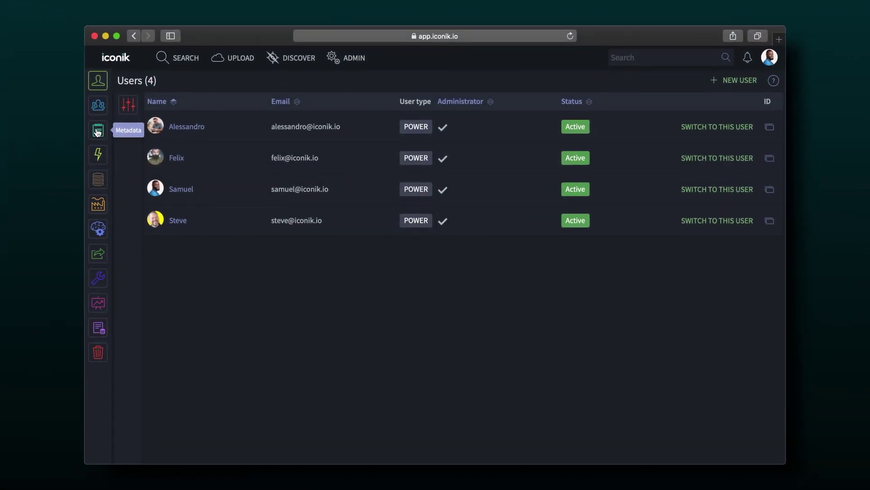
- In Admin > Metadata, create the view 'Marketing view' with description 'Usage info and keywords'
left_click(101, 132)
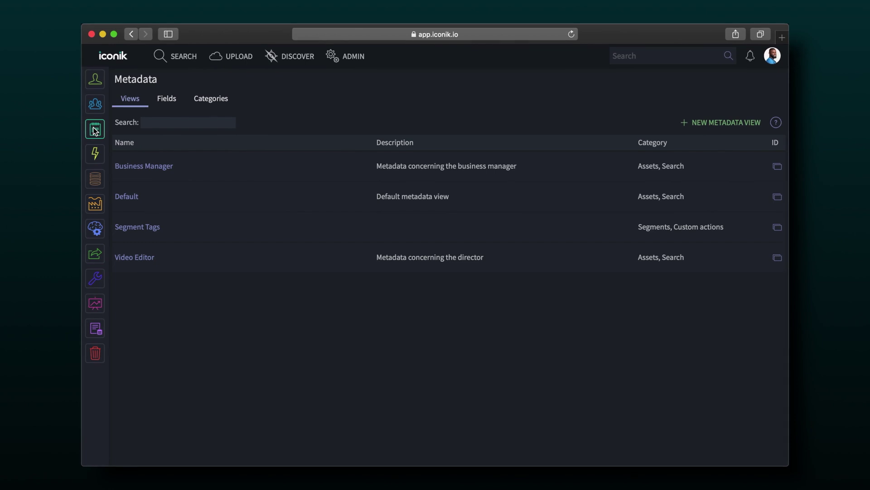
left_click(677, 121)
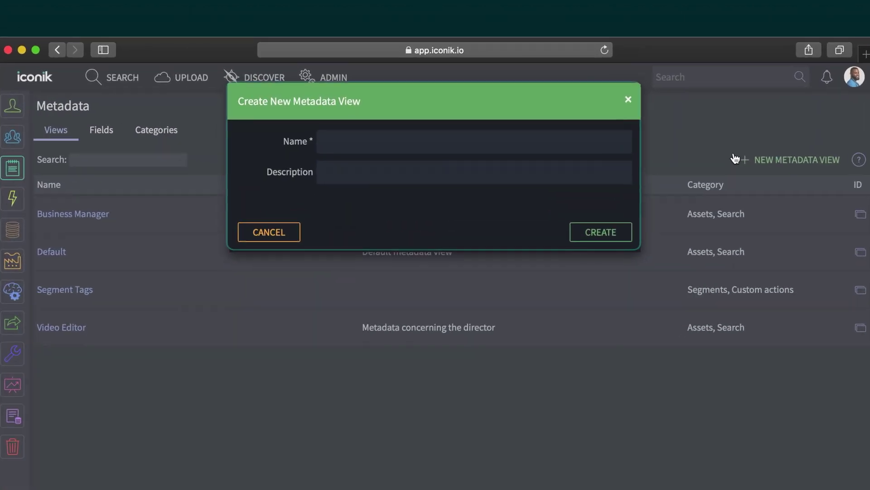
left_click(593, 131)
type("Marketing view")
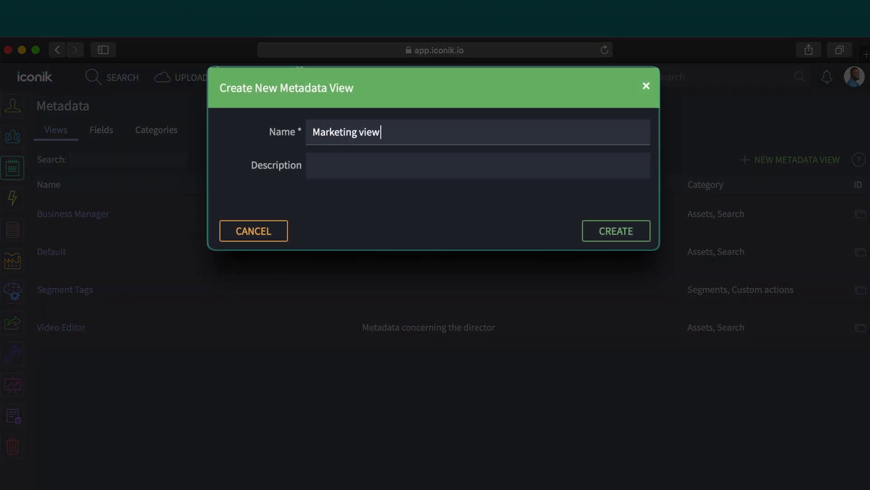
left_click(581, 159)
type("Usage info and keywords")
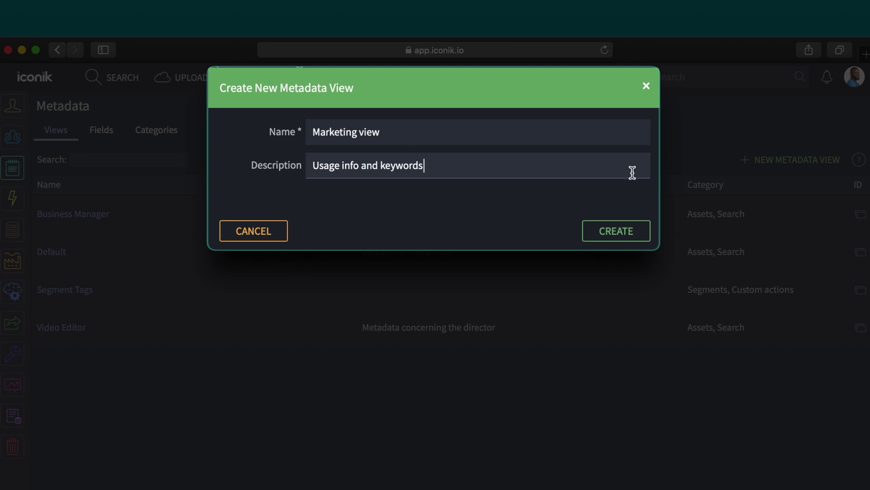
left_click(649, 231)
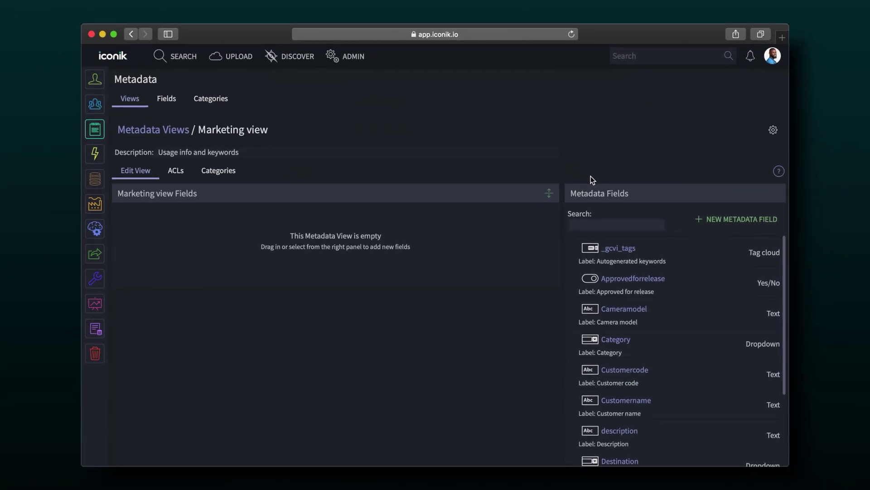
- Create Yes/No field 'Active license', described 'Does this asset have an active license that allows for usage', usable in filters
left_click(709, 222)
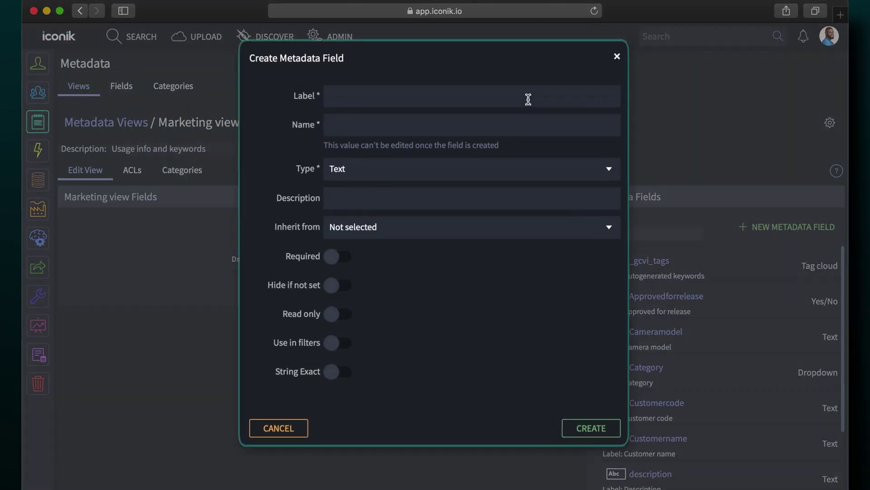
left_click(514, 108)
type("Act")
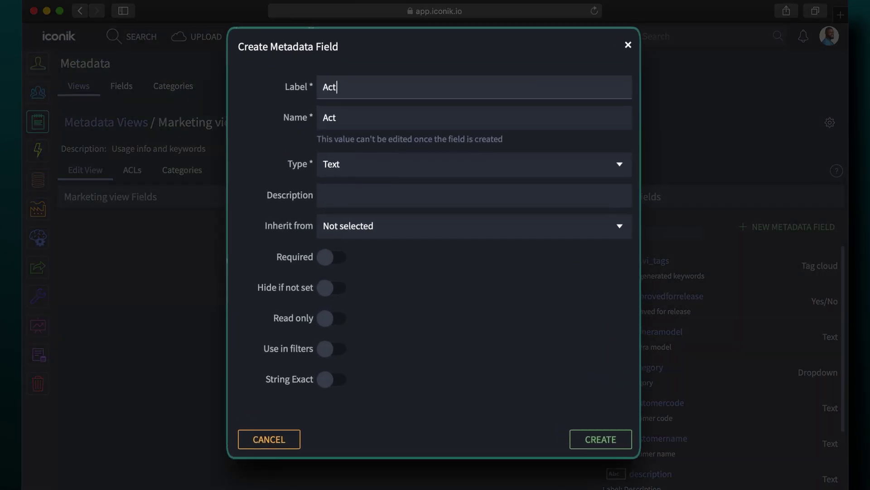
type("ive license")
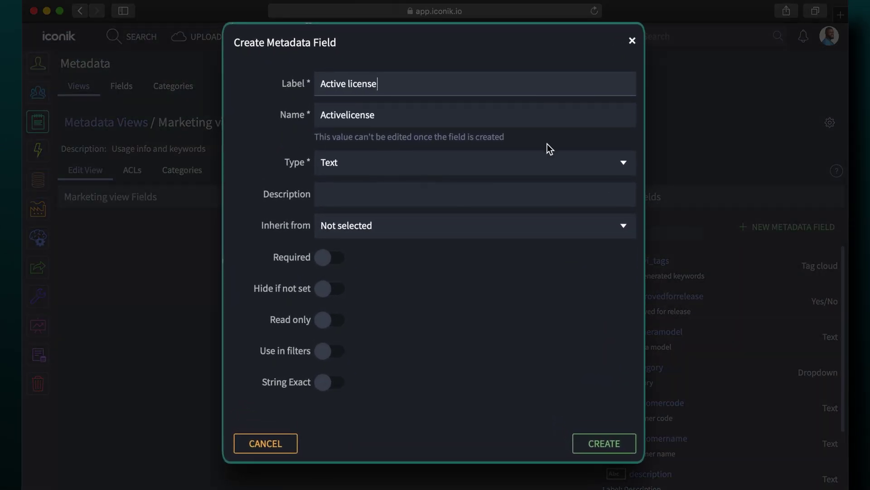
left_click(539, 161)
scroll(539, 192, "down", 4)
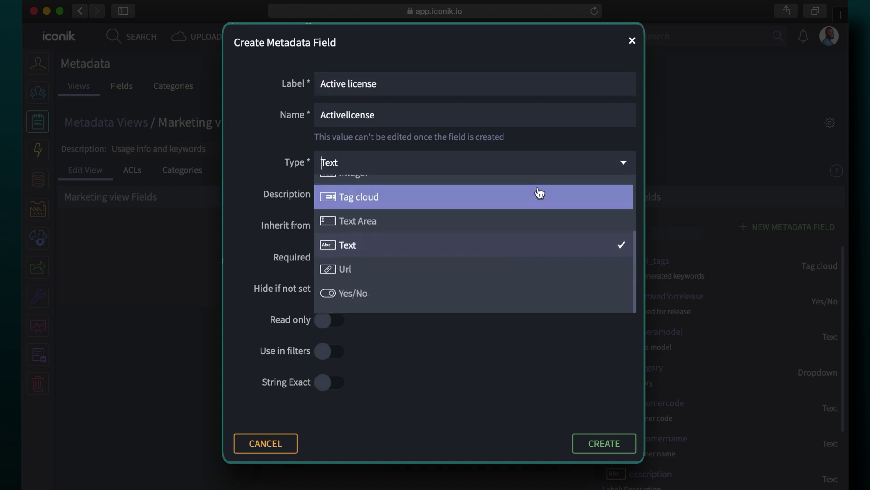
left_click(500, 293)
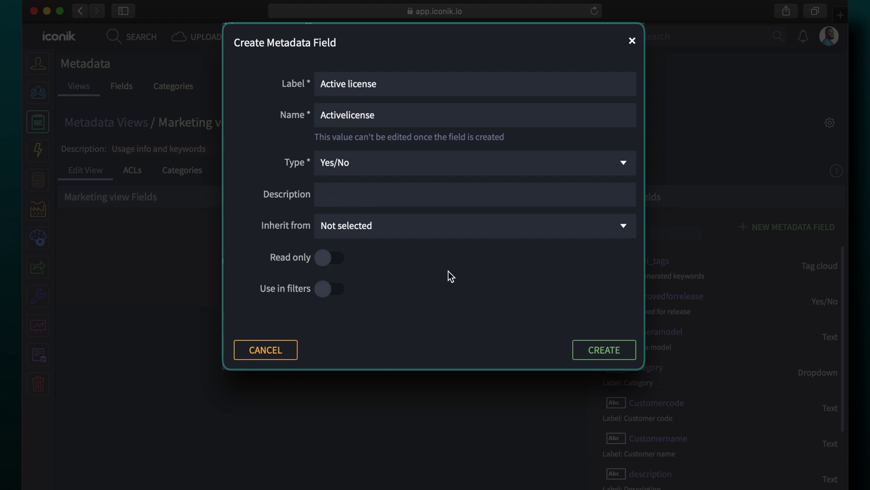
left_click(390, 198)
type("Does this asset have an active license that allows for usage?")
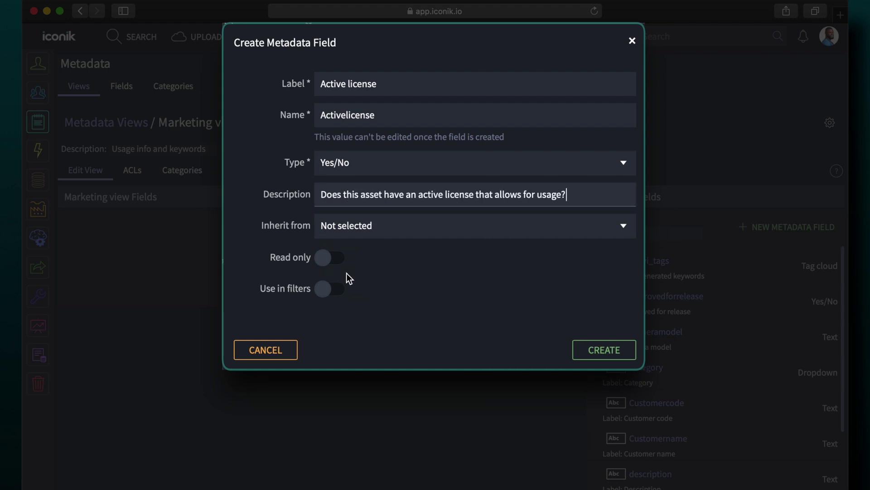
left_click(322, 291)
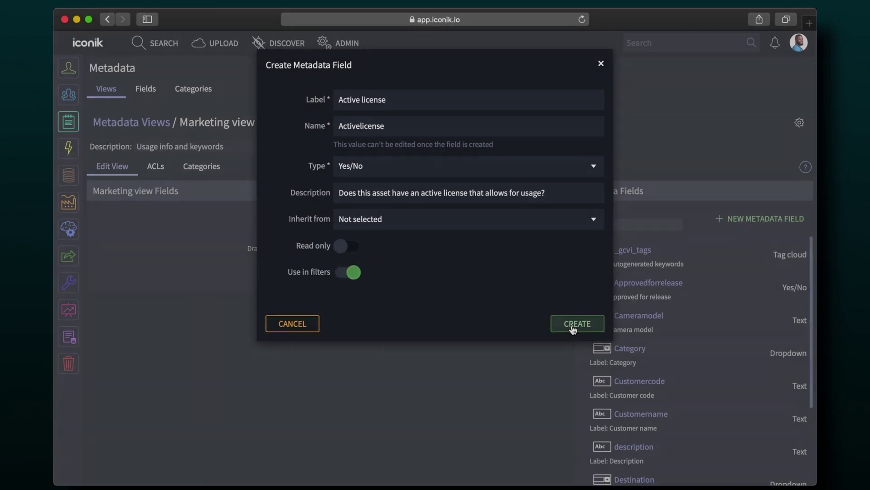
left_click(574, 325)
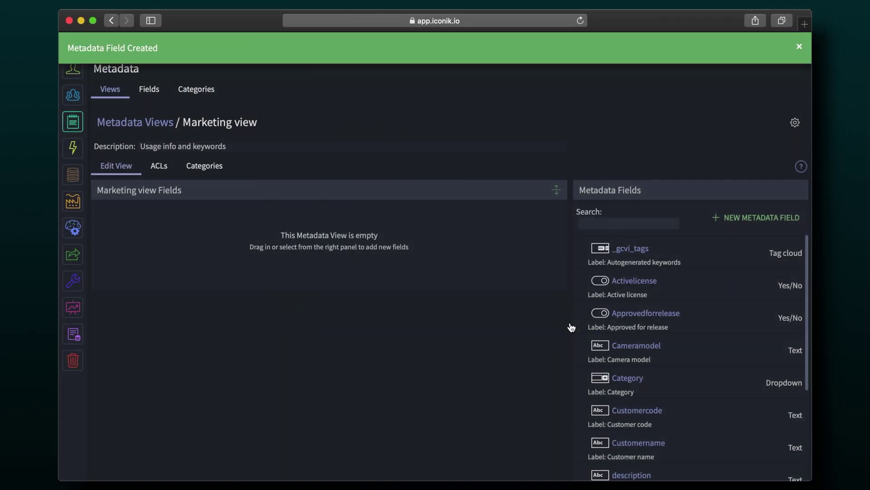
- Add the Active license, Approved for release, Project number and Frame rate fields to Marketing view
left_click(581, 286)
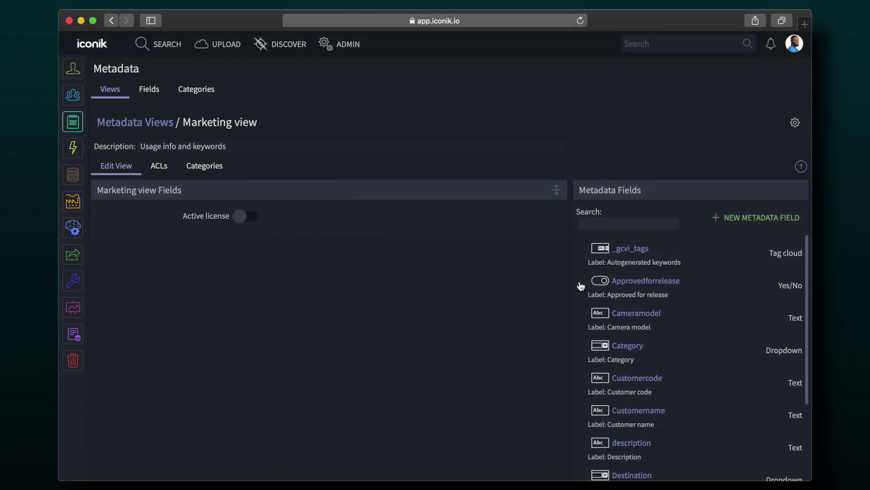
left_click(581, 286)
scroll(582, 286, "down", 3)
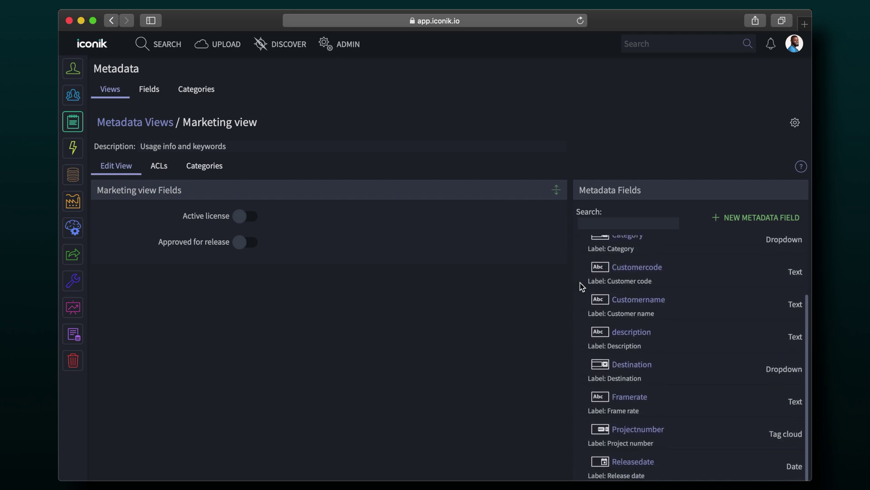
left_click(579, 434)
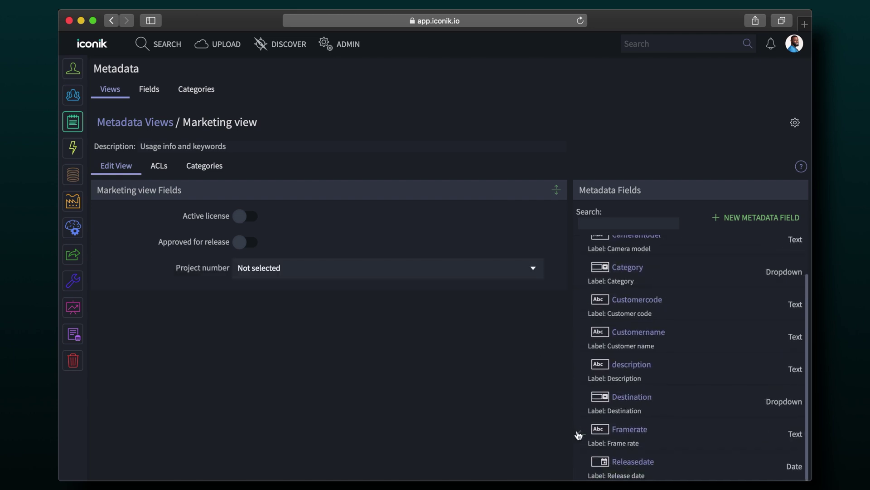
left_click(579, 434)
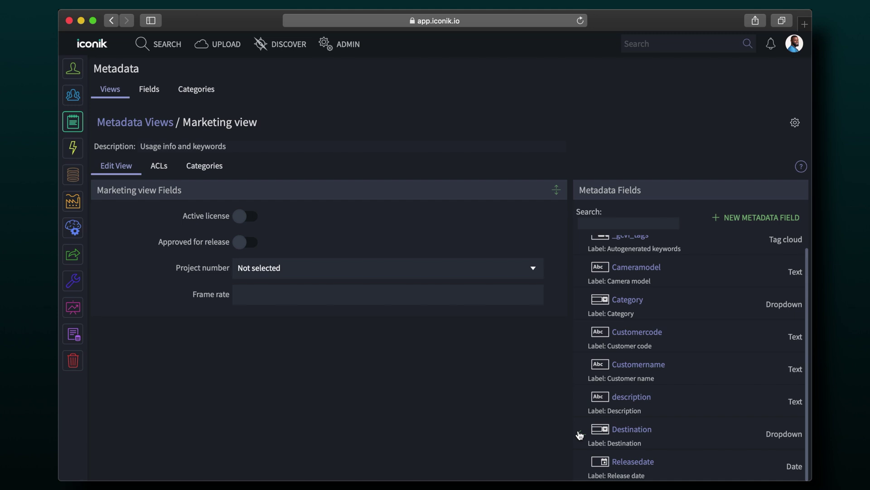
left_click(121, 93)
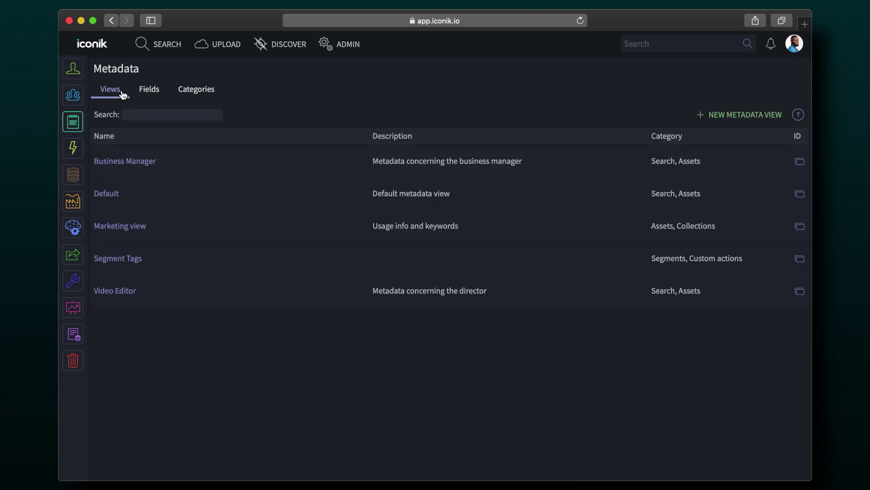
left_click(120, 226)
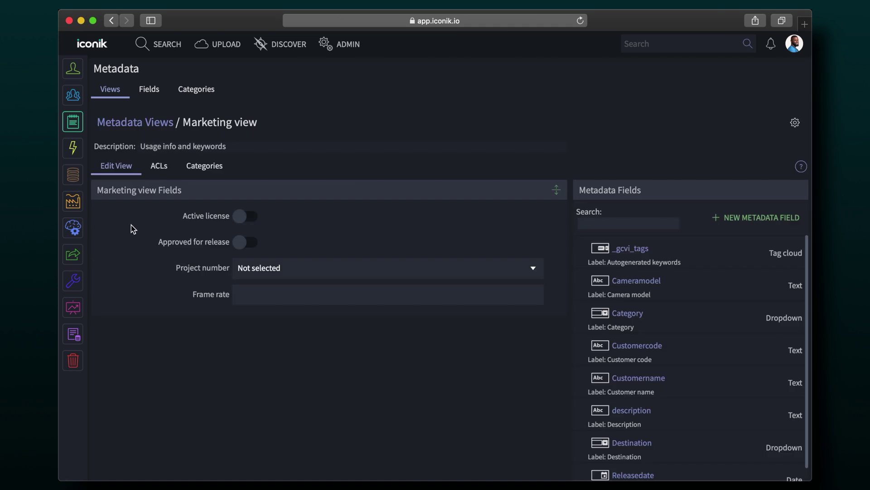
- Grant a user and the Everyone group Read and Write access to Marketing view
left_click(158, 166)
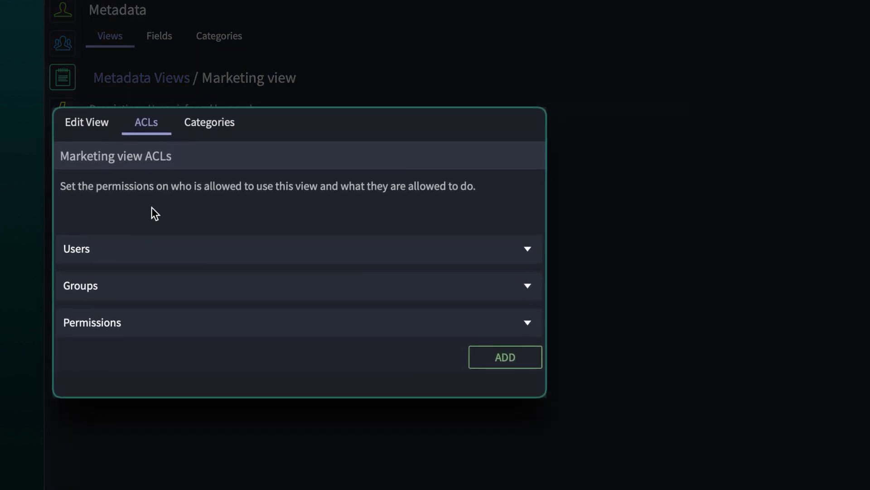
left_click(128, 245)
left_click(123, 287)
left_click(119, 289)
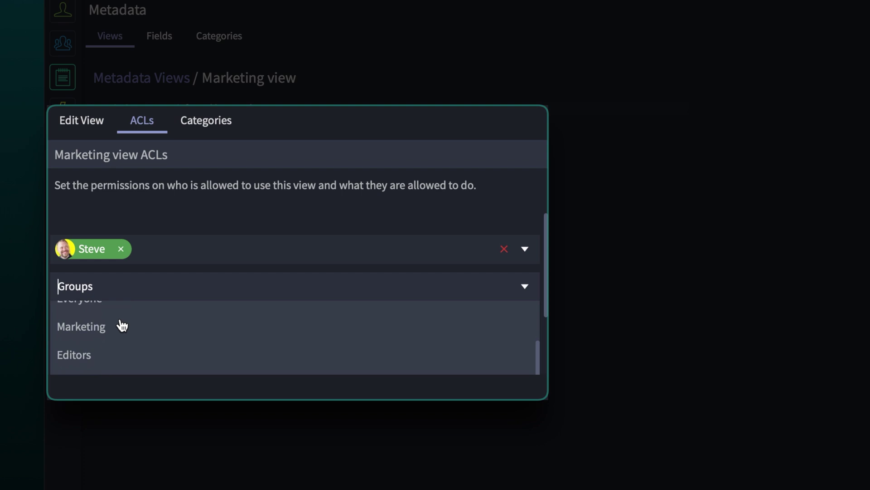
scroll(121, 325, "up", 2)
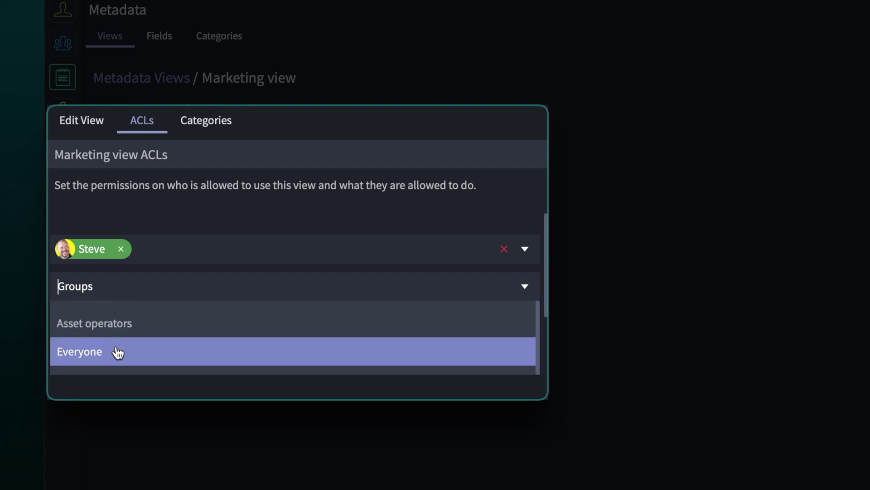
left_click(118, 352)
left_click(125, 329)
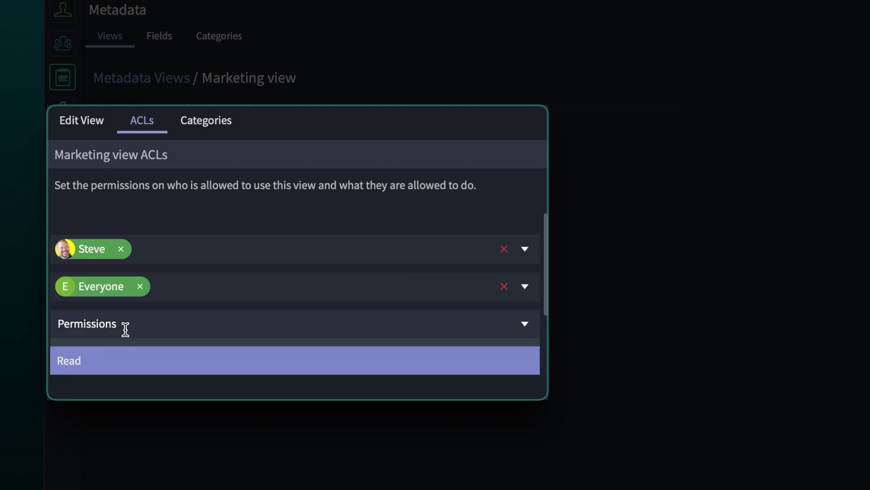
left_click(118, 360)
left_click(128, 330)
left_click(125, 358)
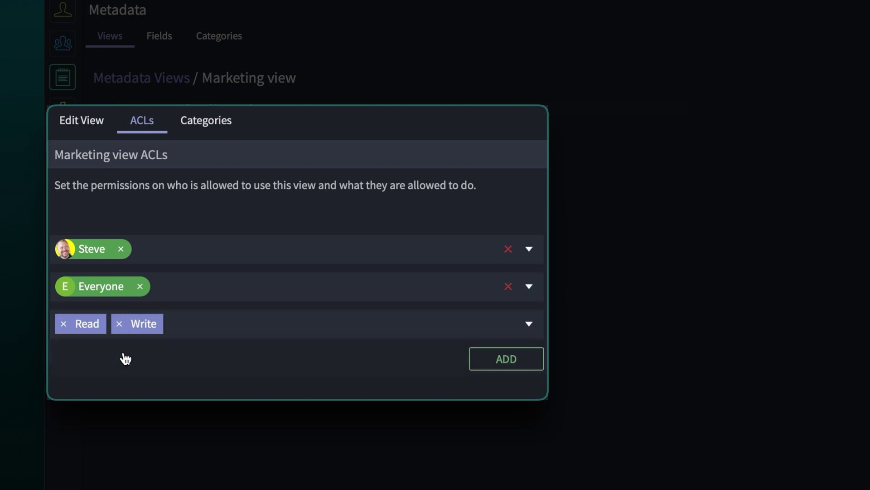
left_click(481, 362)
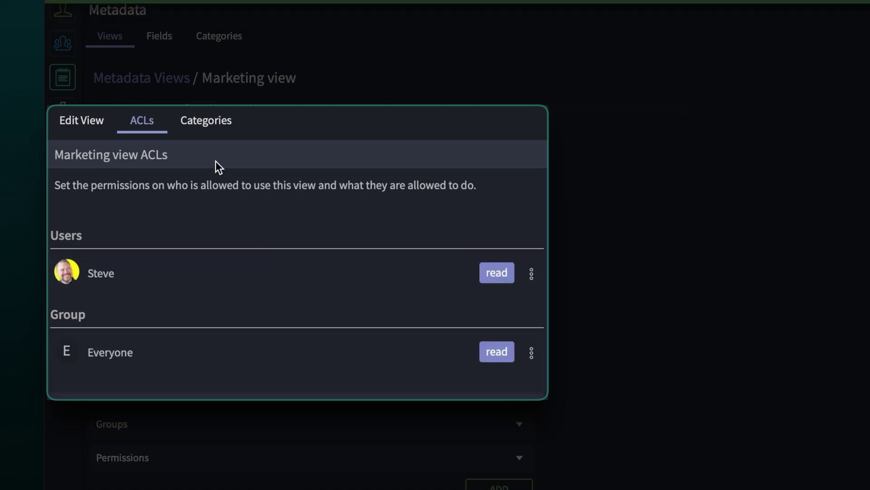
- Enable Marketing view for the Assets and Collections categories
left_click(216, 131)
left_click(159, 226)
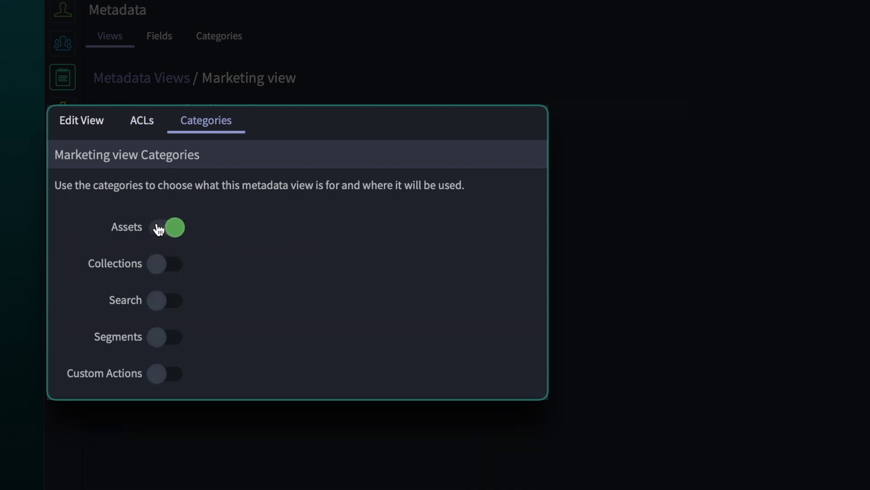
left_click(162, 268)
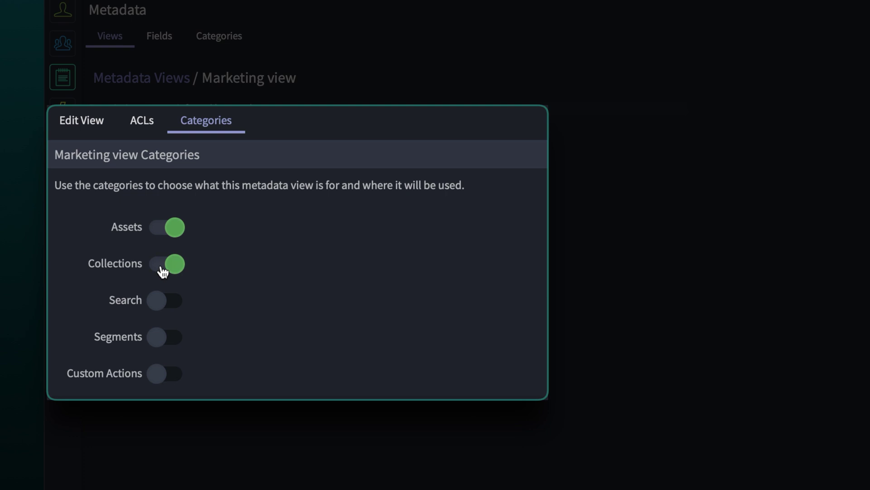